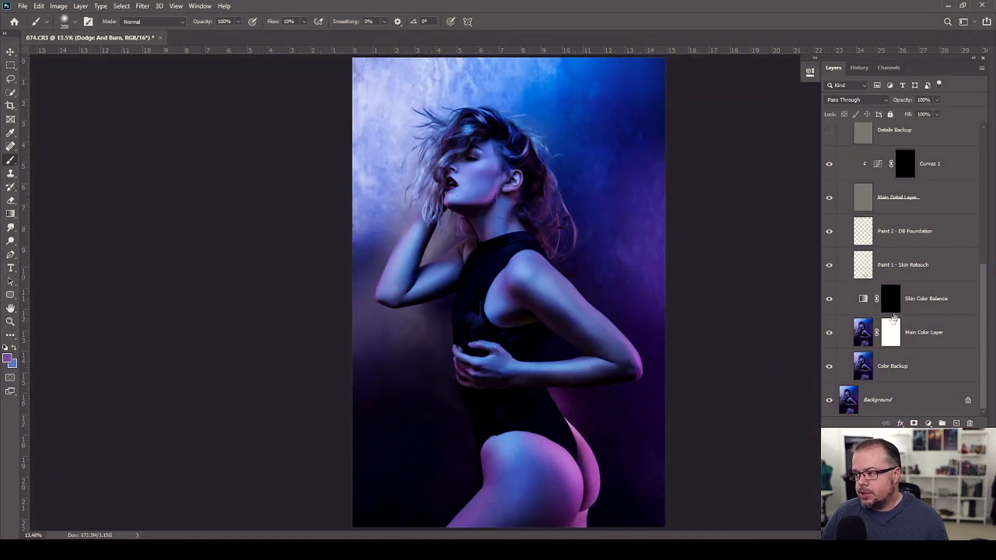
# Stamp all visible layers into a new top layer and set Camera Raw Shadows to +54, Blacks +18, Whites +53 and Highlights +17.
pyautogui.scroll(8, 892, 321)
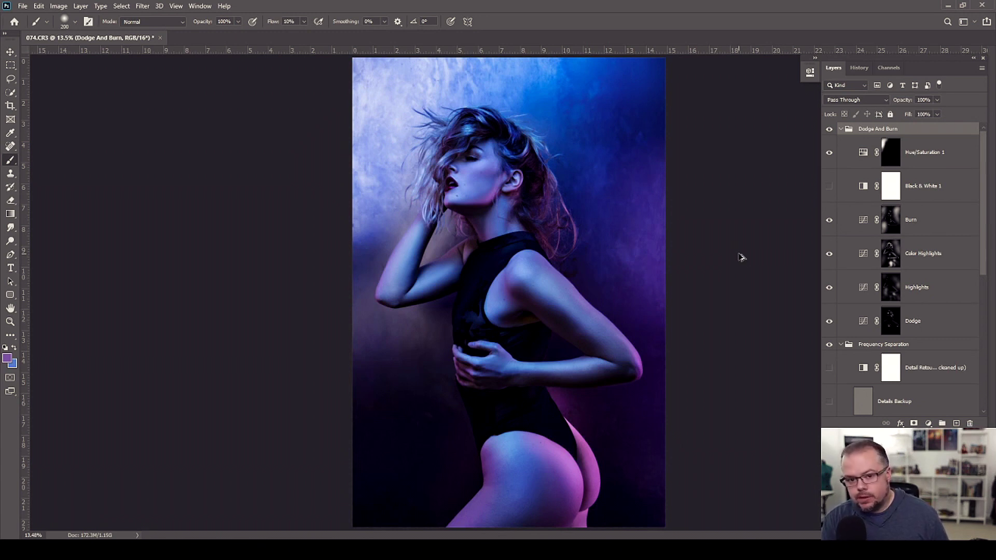
pyautogui.hotkey('ctrl', 'shift', 'alt', 'e')
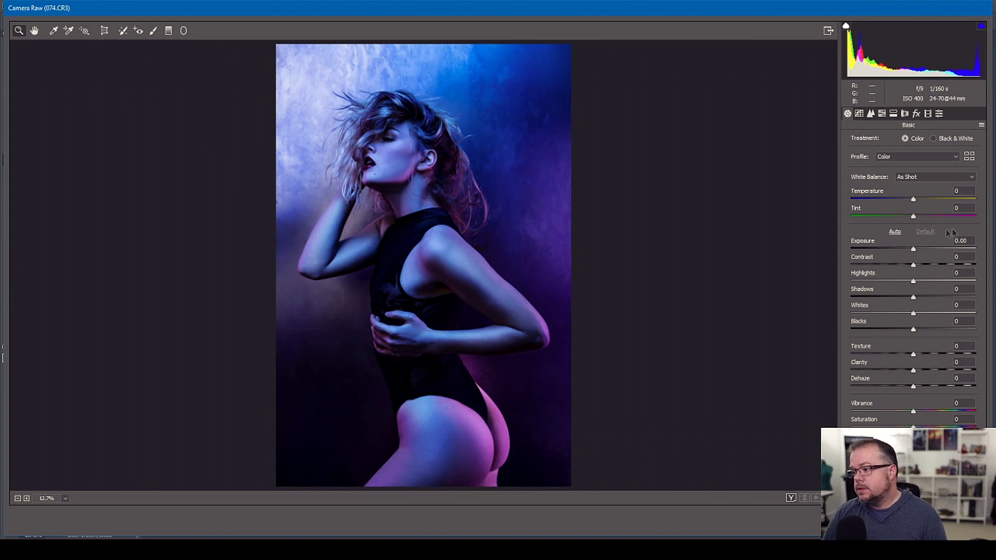
pyautogui.moveTo(913, 297); pyautogui.dragTo(947, 293)
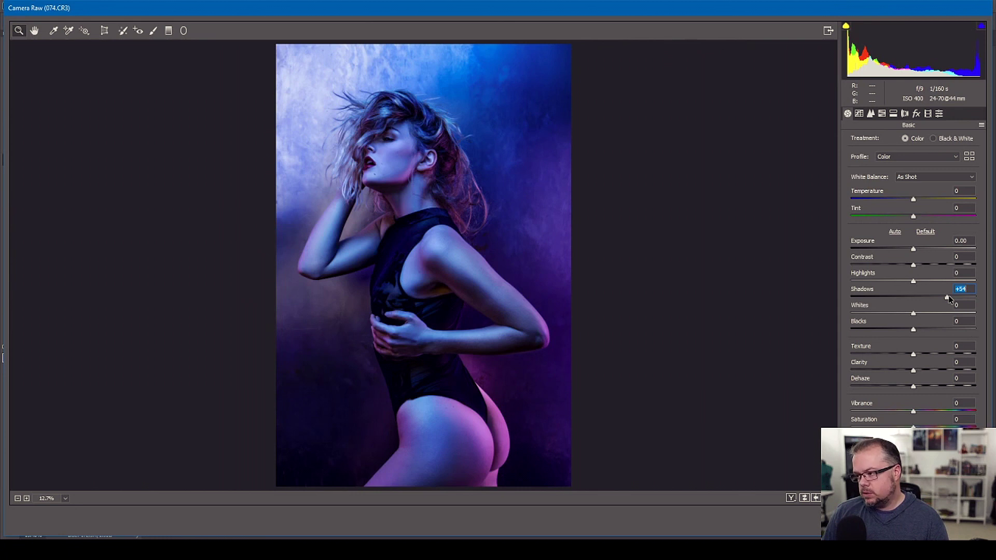
pyautogui.moveTo(914, 329); pyautogui.dragTo(929, 328)
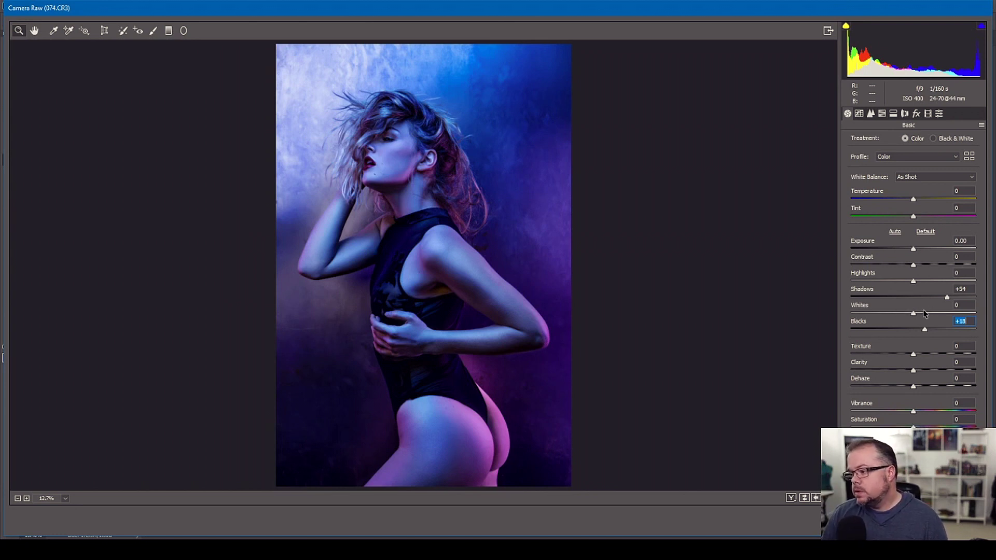
pyautogui.moveTo(915, 312); pyautogui.dragTo(949, 311)
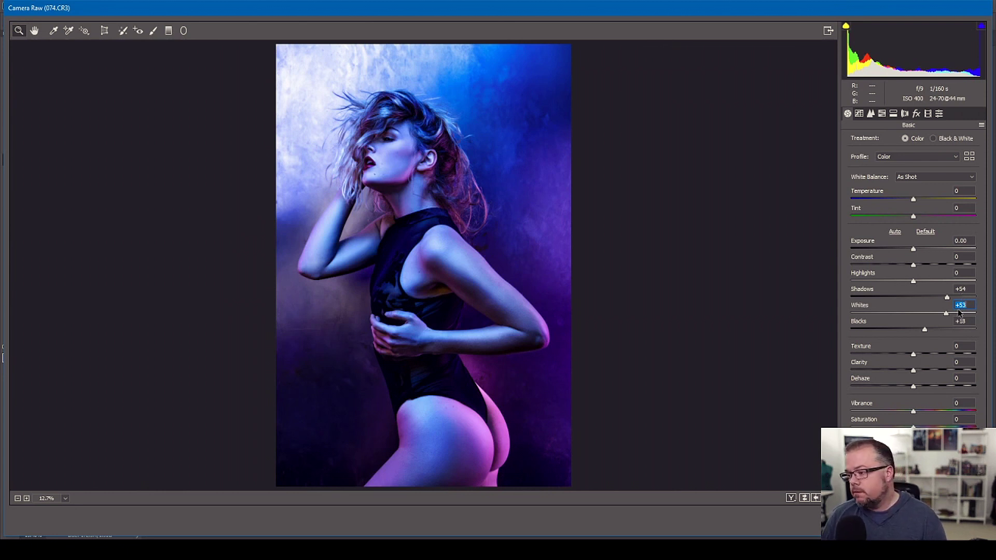
pyautogui.moveTo(915, 280); pyautogui.dragTo(925, 280)
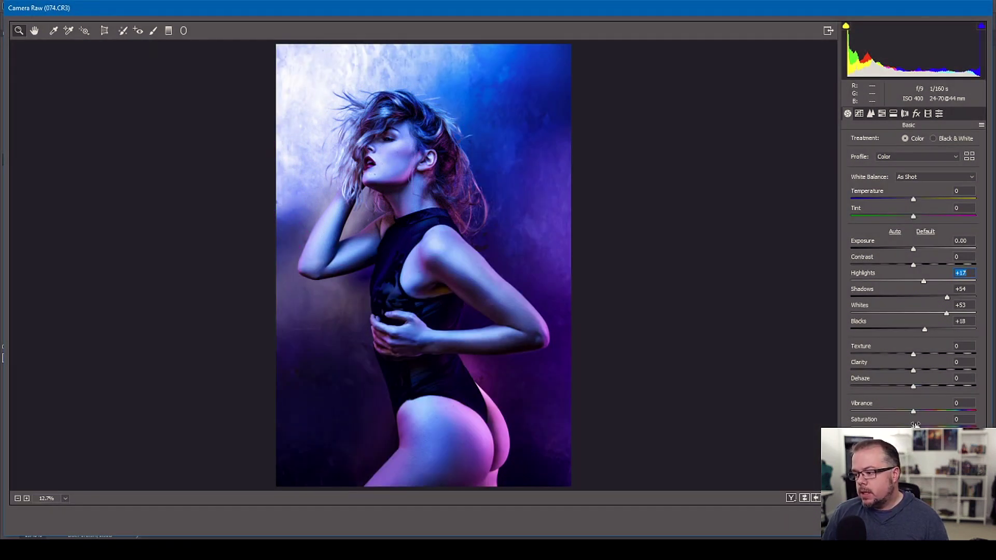
# Set Vibrance to +12 and Saturation to +10, and apply the Camera Raw filter to the stamped layer.
pyautogui.moveTo(914, 412); pyautogui.dragTo(919, 429)
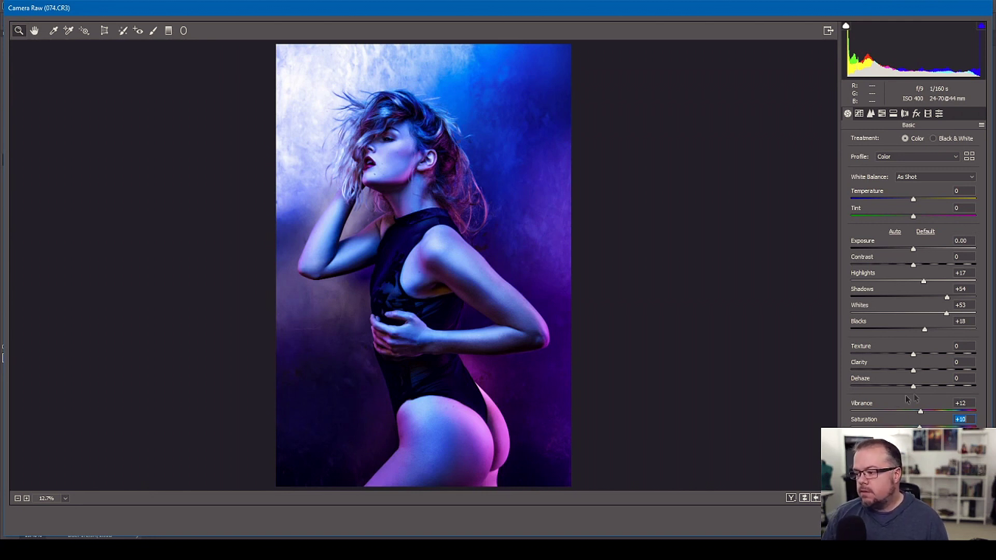
pyautogui.write('12')
pyautogui.press('Return')
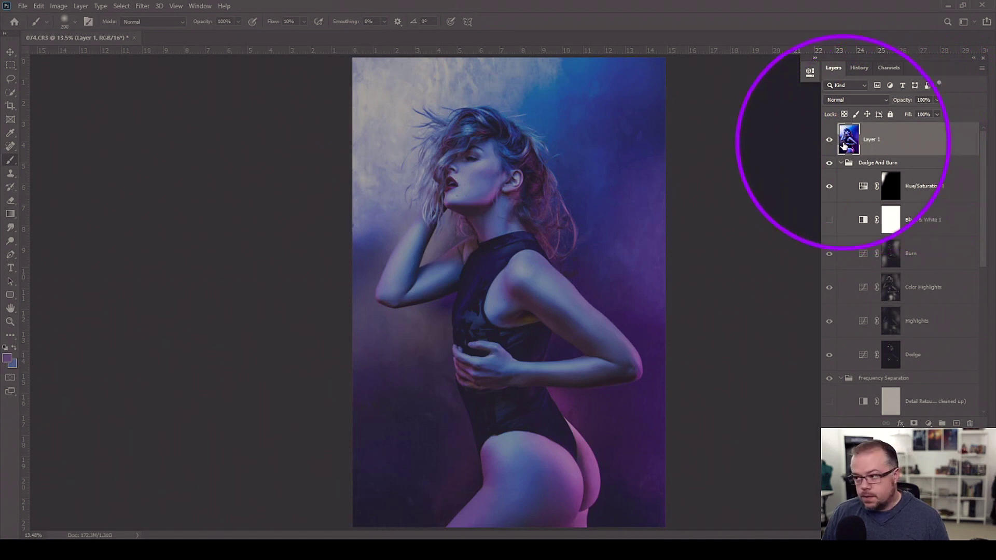
# Review the Blend If channel choices in Layer 1's blending options and keep Gray selected.
pyautogui.doubleClick(911, 142)
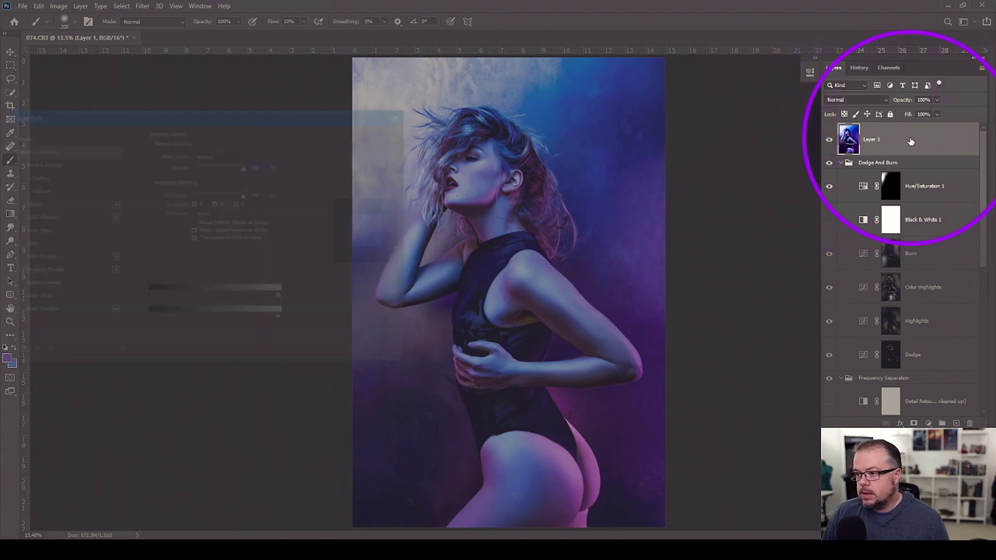
pyautogui.moveTo(118, 111); pyautogui.dragTo(159, 122)
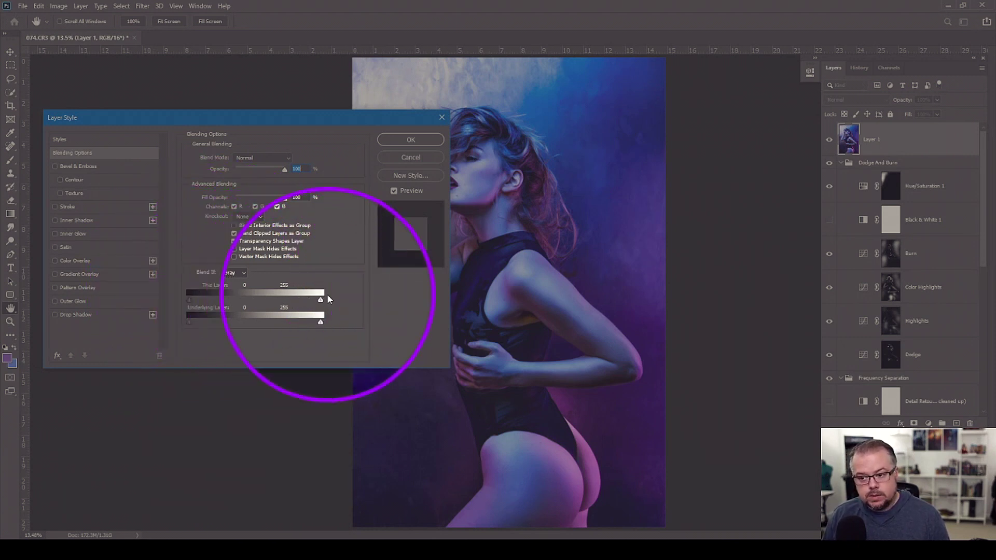
pyautogui.click(234, 274)
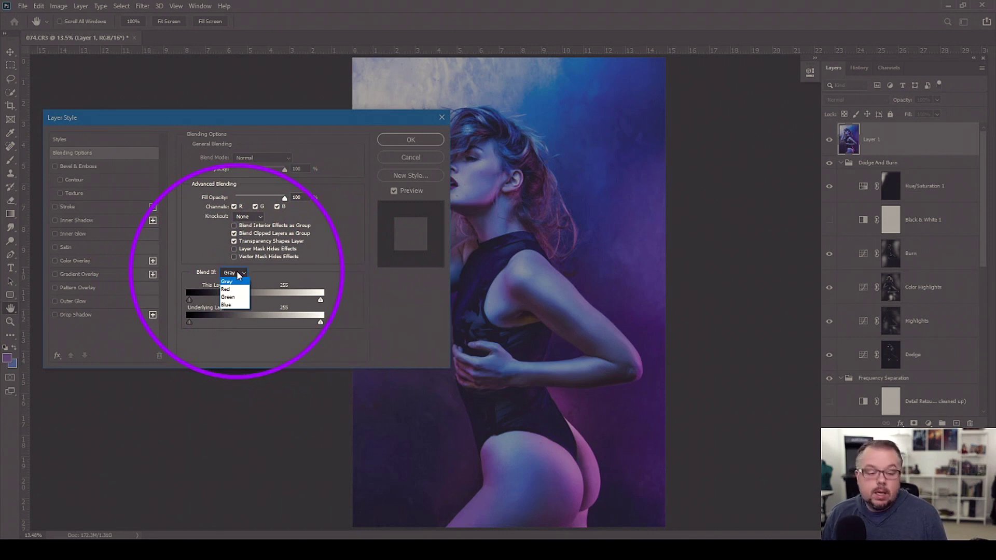
pyautogui.click(238, 280)
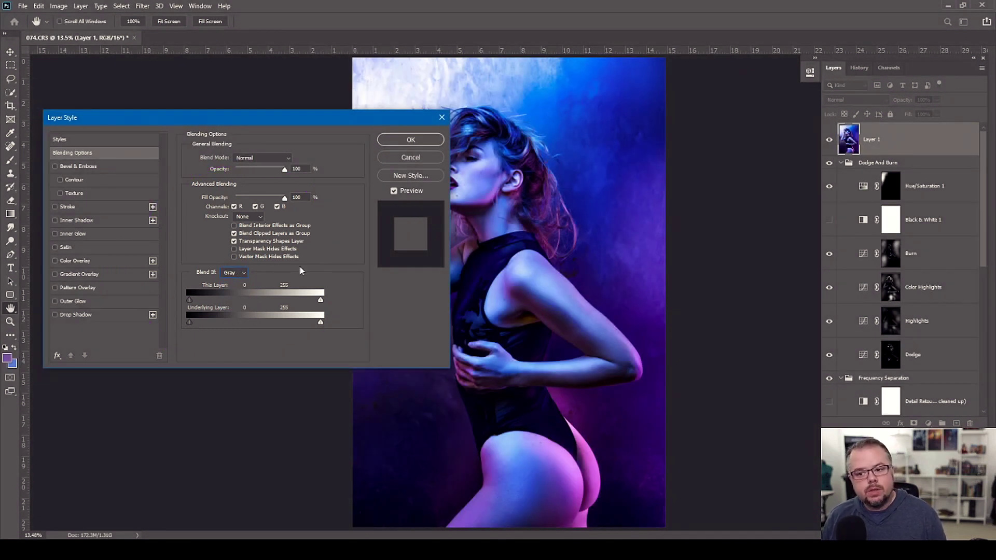
pyautogui.click(241, 273)
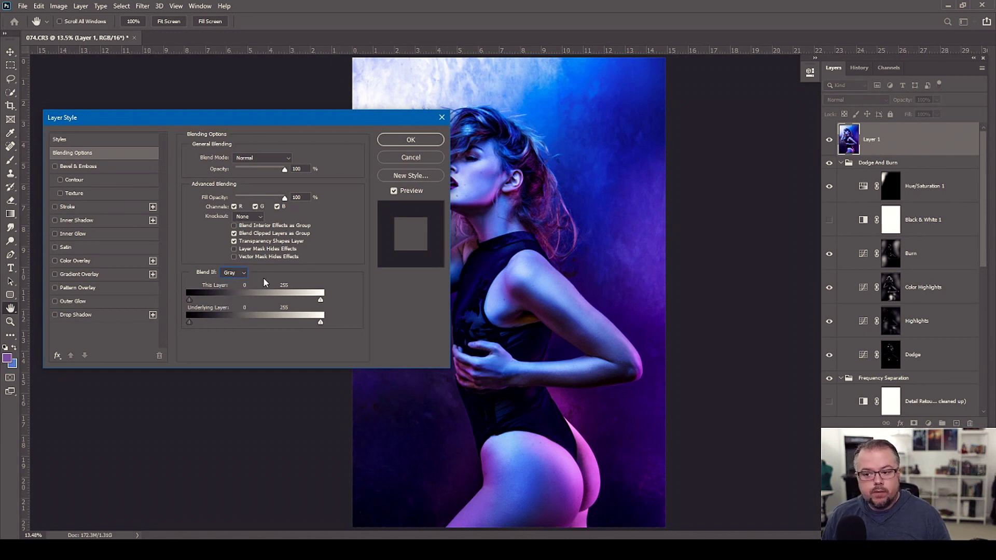
pyautogui.press('Return')
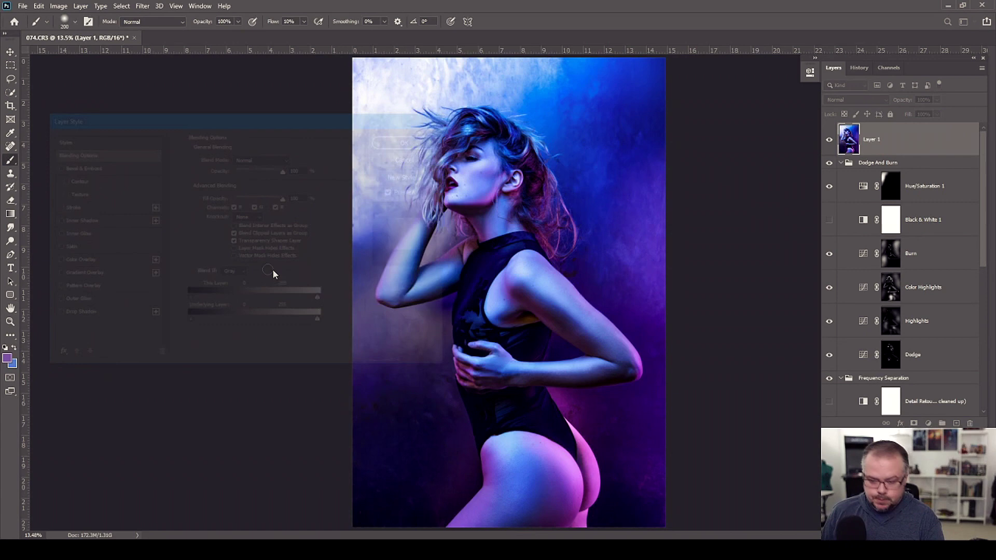
# In Layer 1's blending options, split the underlying layer's dark Blend If slider to 0 / 212 for a gradual shadow transition.
pyautogui.doubleClick(938, 156)
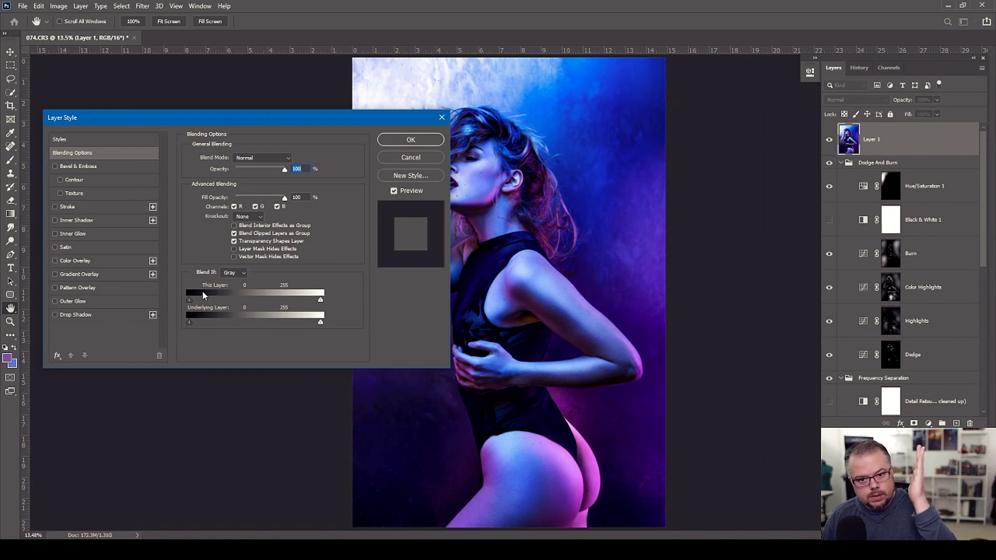
pyautogui.moveTo(192, 322); pyautogui.dragTo(220, 330)
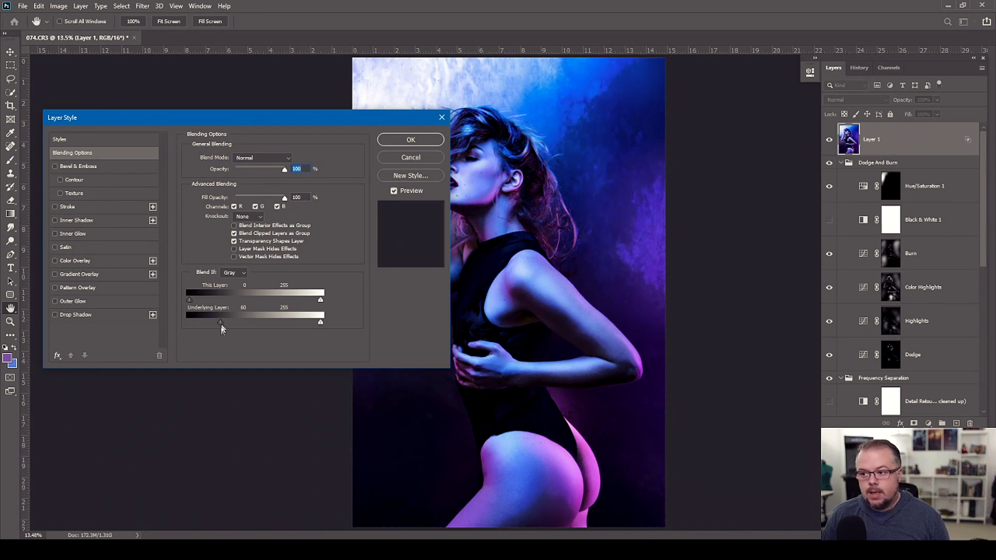
pyautogui.moveTo(300, 119); pyautogui.dragTo(270, 115)
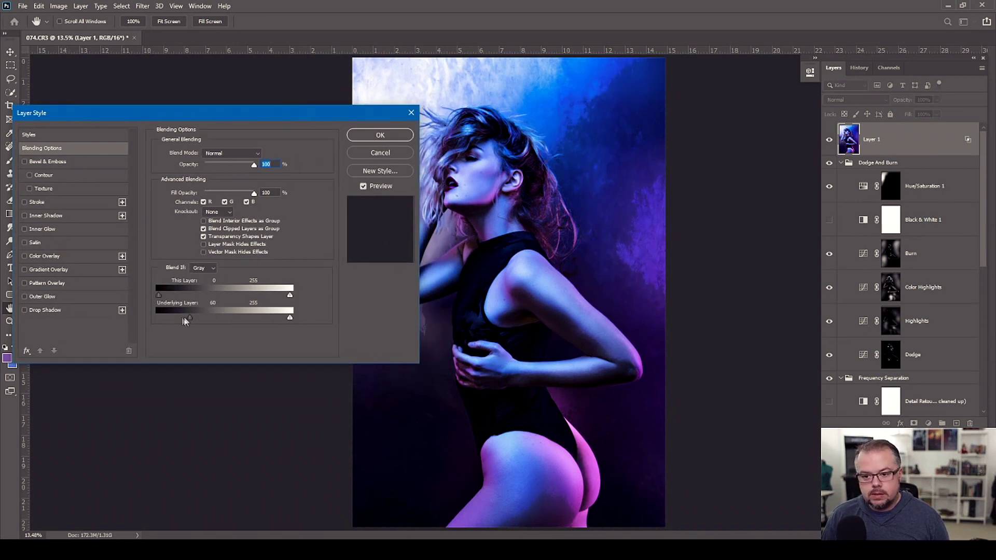
pyautogui.moveTo(189, 318); pyautogui.dragTo(148, 322)
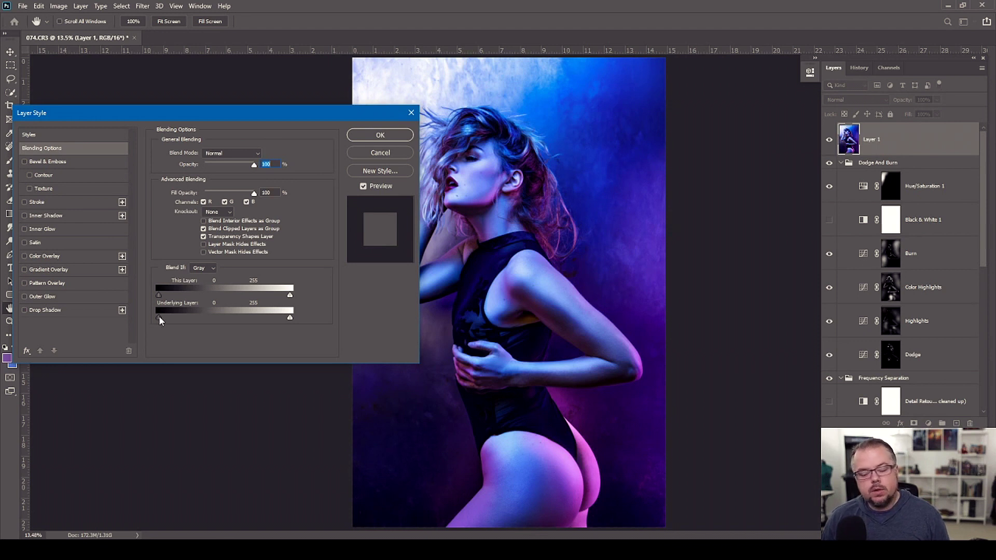
pyautogui.press('alt')
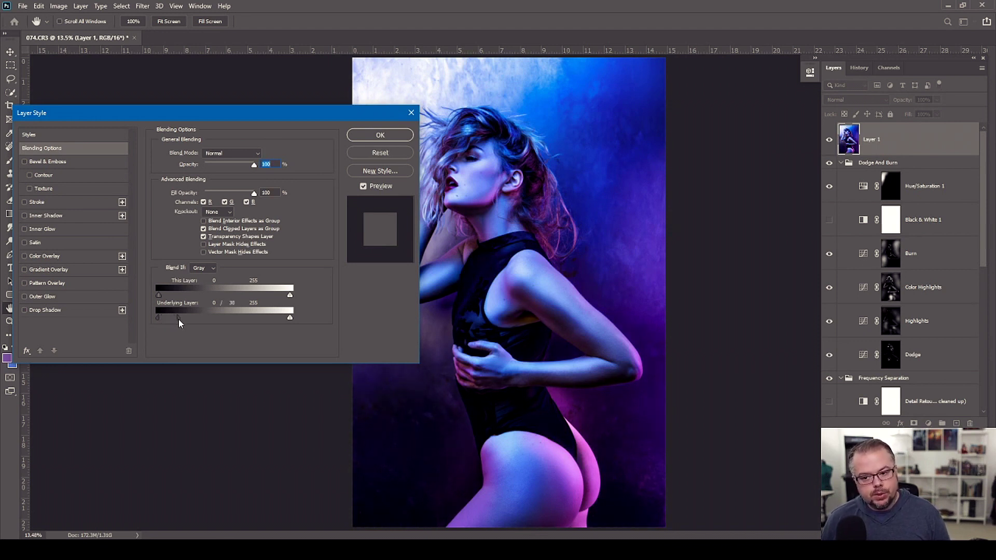
pyautogui.moveTo(179, 319); pyautogui.dragTo(203, 320)
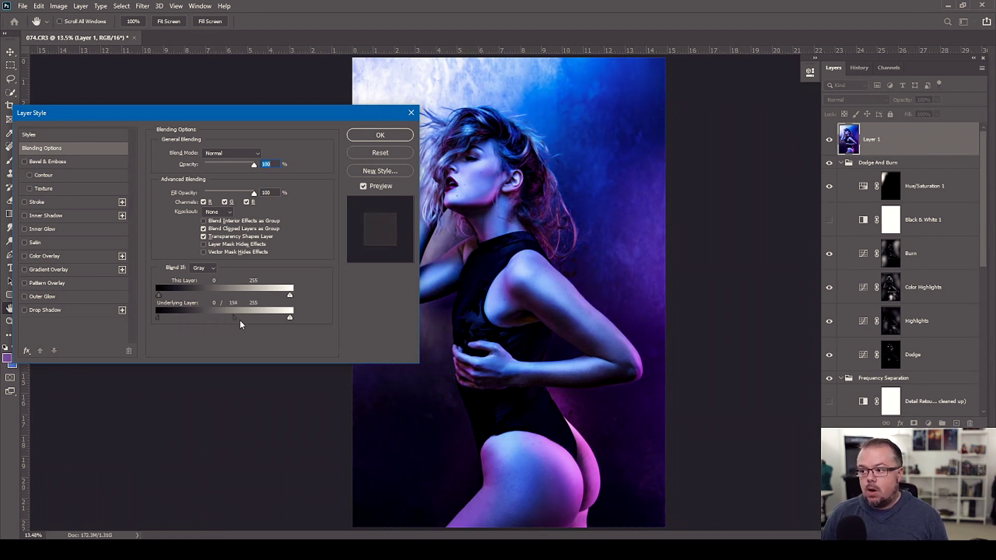
pyautogui.moveTo(202, 327); pyautogui.dragTo(172, 326)
pyautogui.moveTo(186, 324); pyautogui.dragTo(267, 330)
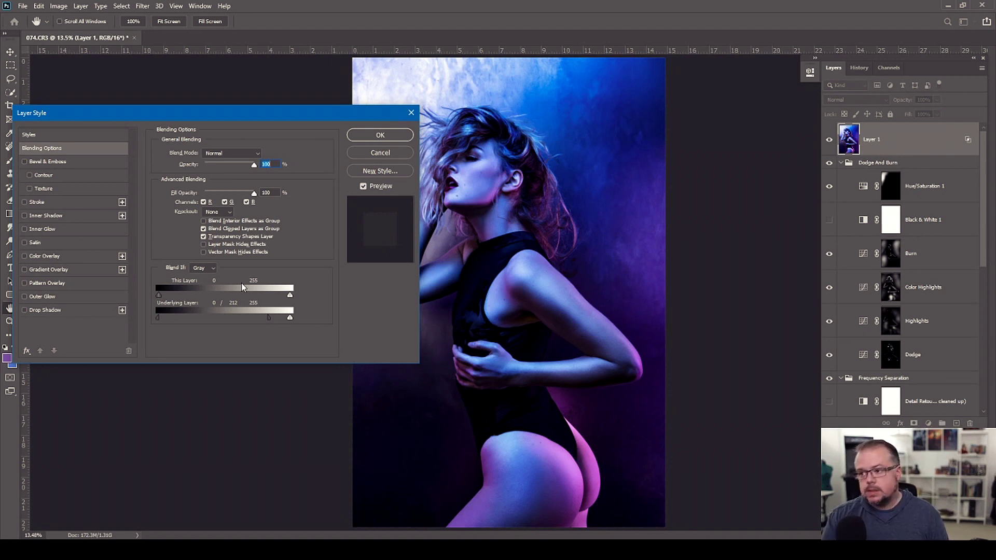
pyautogui.click(369, 133)
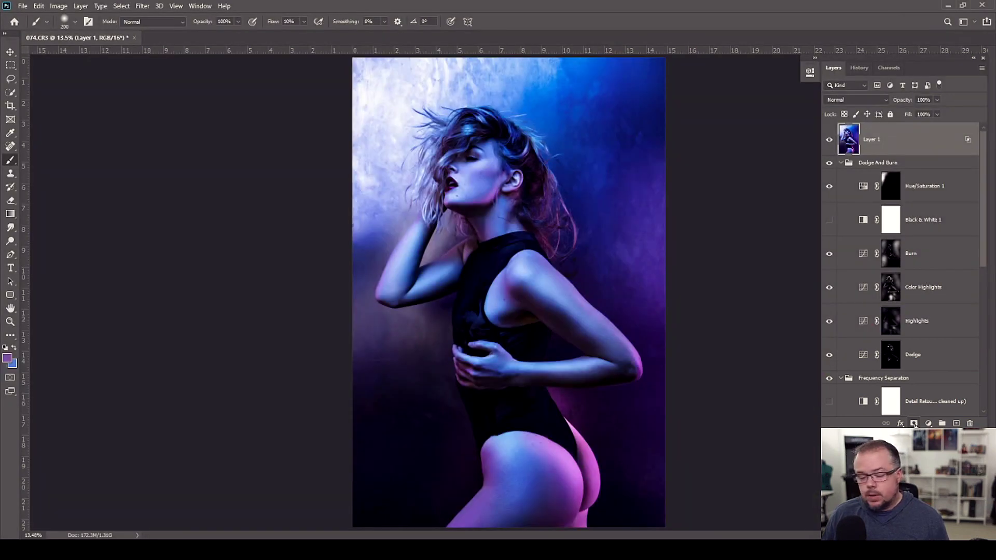
# Add a black mask to Layer 1 and paint white on it over the raised arm and the near shoulder.
pyautogui.keyDown('alt'); pyautogui.click(914, 425); pyautogui.keyUp('alt')
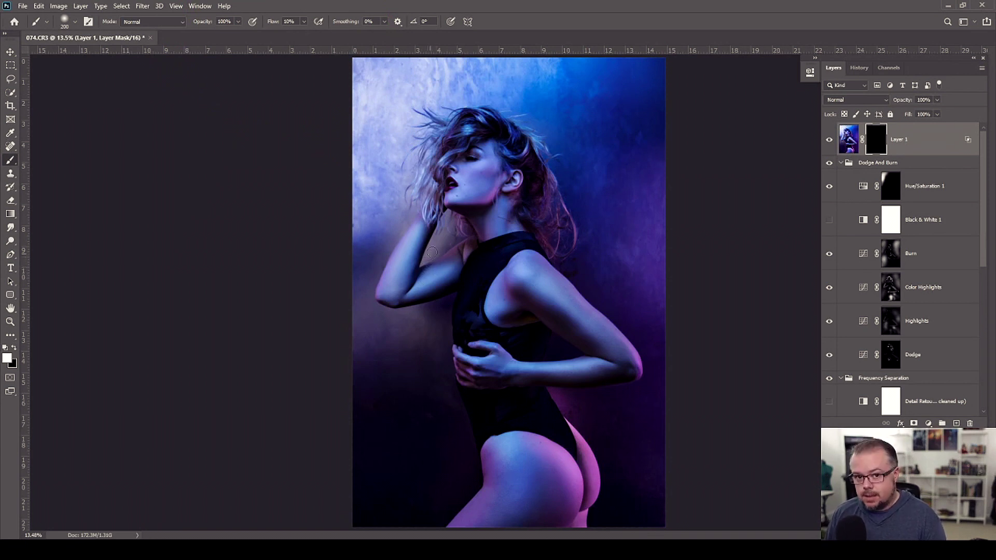
pyautogui.press(']')
pyautogui.press(']')
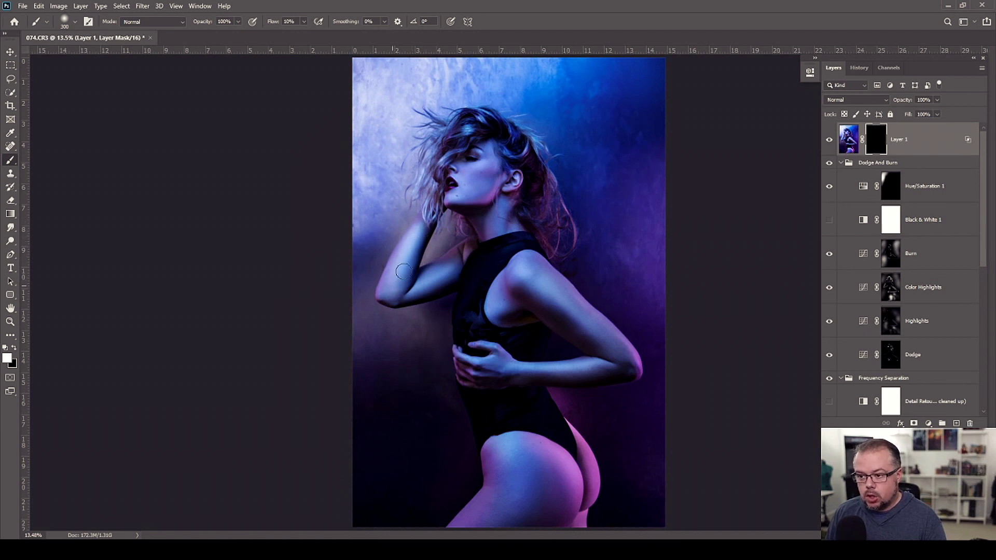
pyautogui.press(']')
pyautogui.press(']')
pyautogui.moveTo(419, 284)
pyautogui.mouseDown()
pyautogui.moveTo(401, 285)
pyautogui.moveTo(459, 268)
pyautogui.moveTo(520, 279)
pyautogui.moveTo(499, 299)
pyautogui.moveTo(506, 318)
pyautogui.moveTo(571, 308)
pyautogui.moveTo(545, 283)
pyautogui.moveTo(563, 302)
pyautogui.moveTo(543, 295)
pyautogui.mouseUp()
# Paint white on Layer 1's mask over the lower forearm, elbow and face, enlarging the soft brush from 300 to 500.
pyautogui.press('[')
pyautogui.press('[')
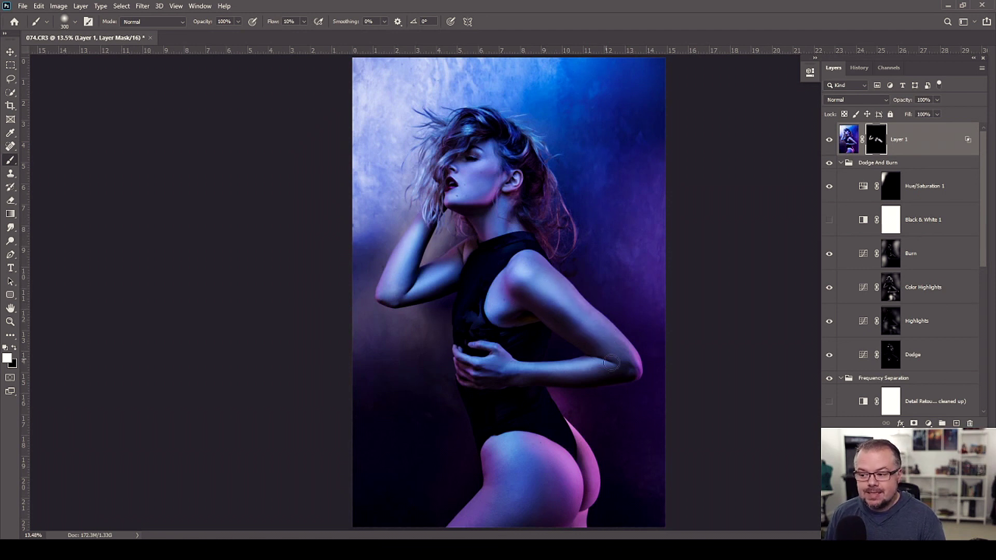
pyautogui.press(']')
pyautogui.press(']')
pyautogui.moveTo(596, 356)
pyautogui.mouseDown()
pyautogui.moveTo(583, 327)
pyautogui.moveTo(597, 331)
pyautogui.mouseUp()
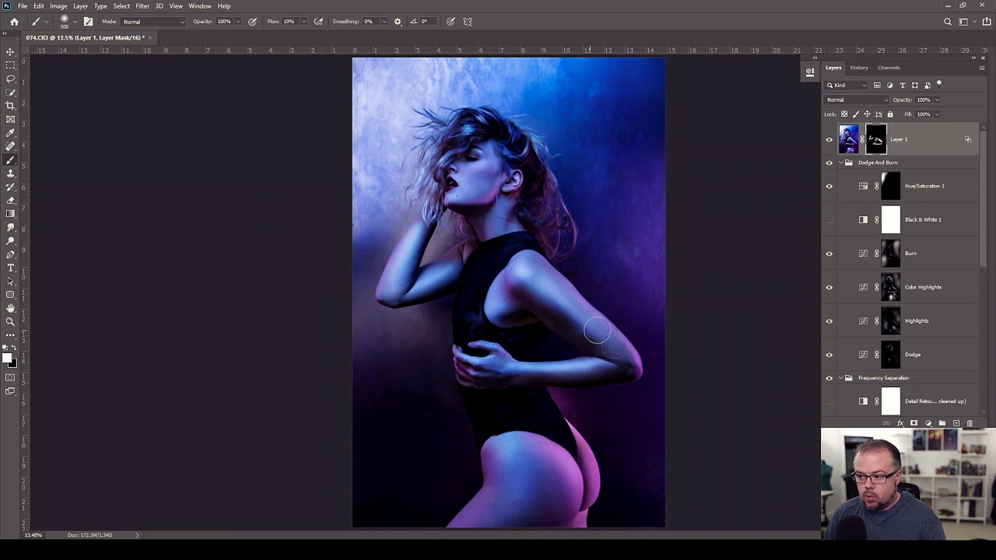
pyautogui.press('[')
pyautogui.press(']')
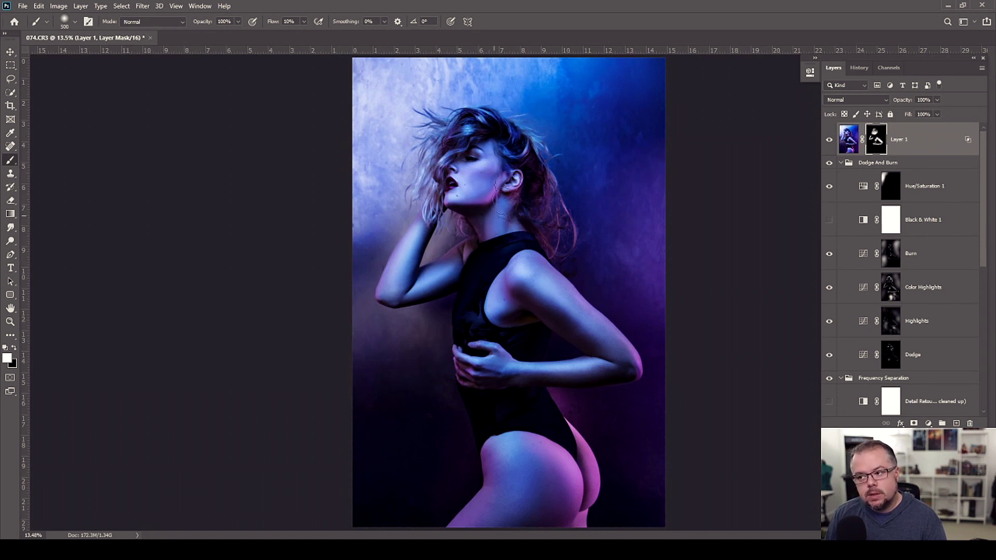
# Paint white on Layer 1's mask over the thigh with the brush size set to 800.
pyautogui.press(']')
pyautogui.press(']')
pyautogui.press(']')
pyautogui.moveTo(514, 459)
pyautogui.mouseDown()
pyautogui.moveTo(547, 452)
pyautogui.moveTo(468, 514)
pyautogui.moveTo(502, 511)
pyautogui.mouseUp()
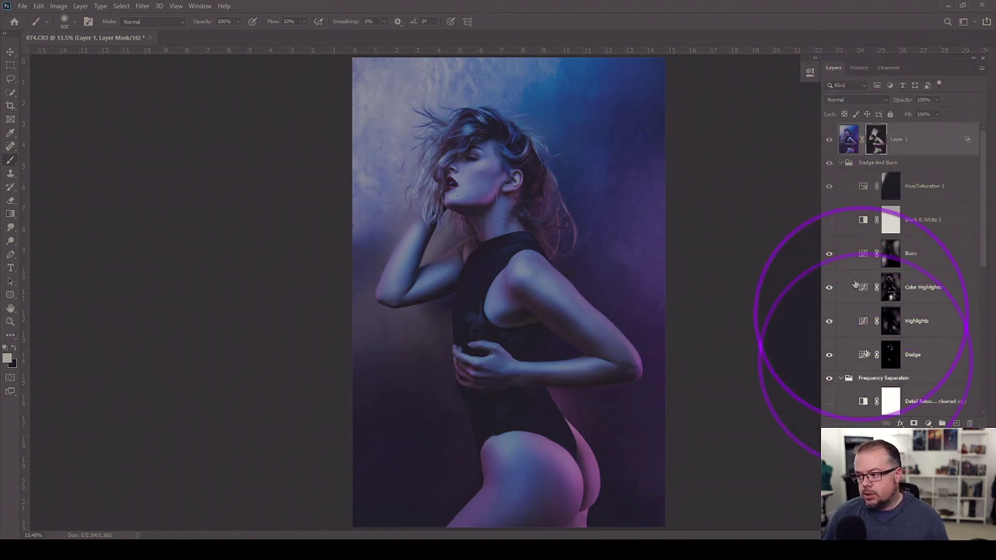
# Collapse the Dodge And Burn and Frequency Separation layer groups.
pyautogui.click(841, 163)
pyautogui.click(841, 175)
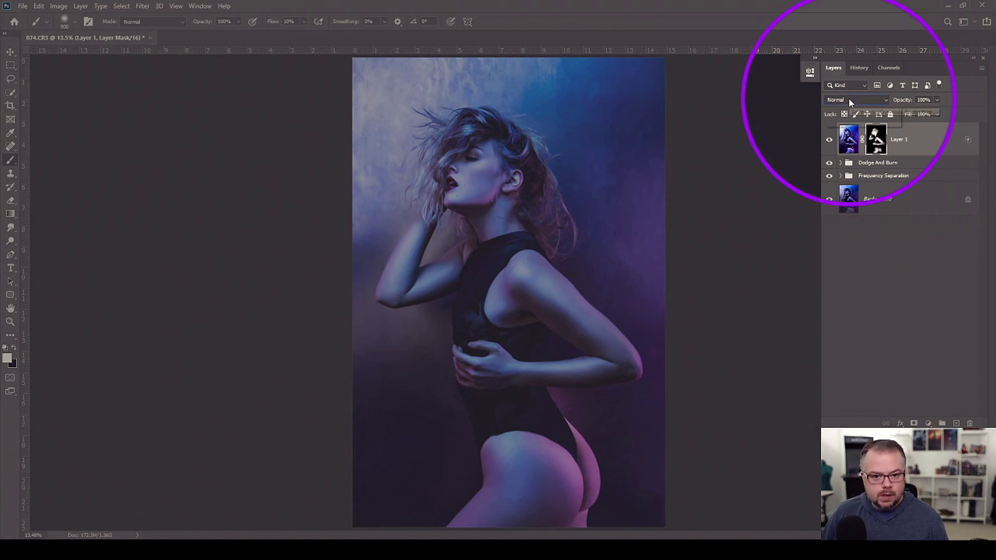
# Try the Hard Light blend mode on Layer 1 and restore it to Normal.
pyautogui.click(848, 99)
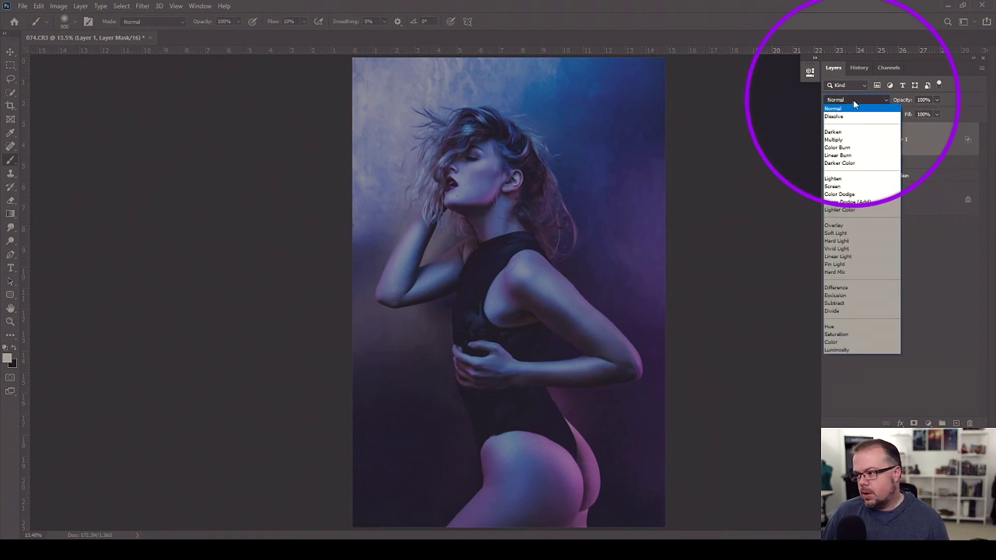
pyautogui.click(833, 242)
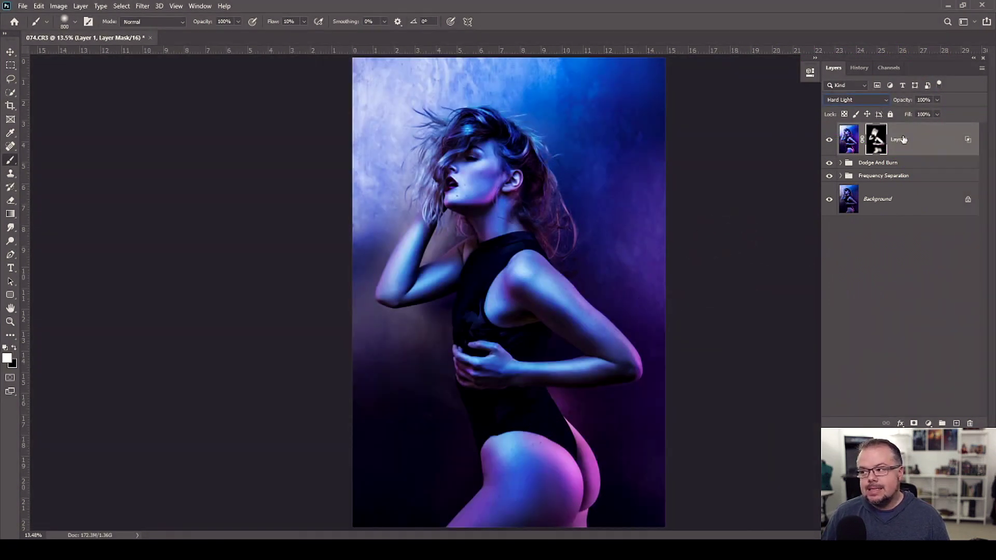
pyautogui.click(859, 100)
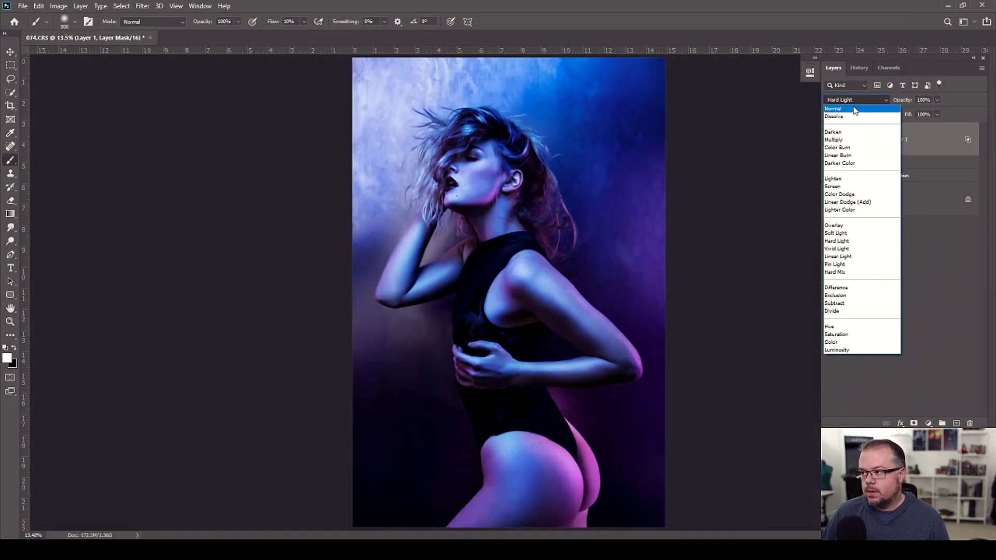
pyautogui.click(855, 109)
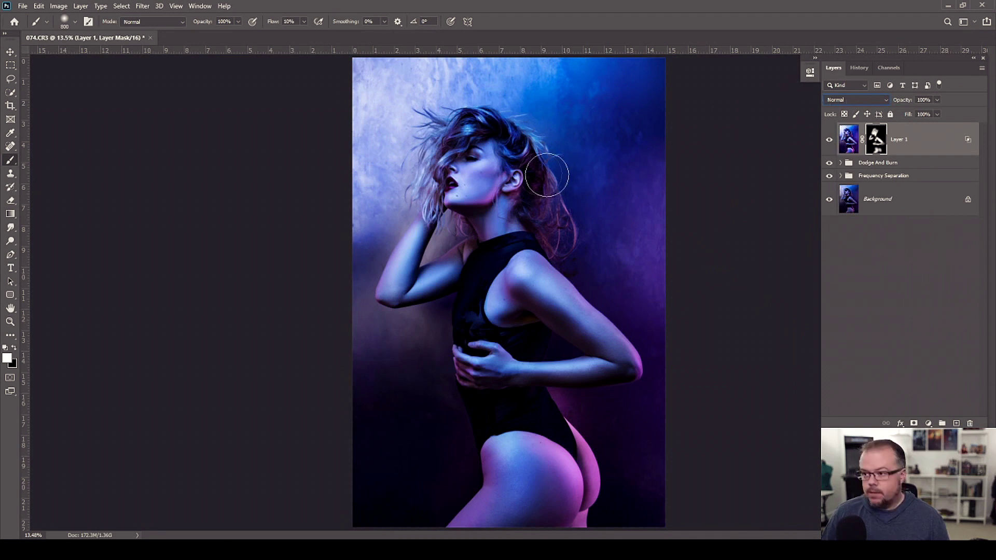
# Try the Hard Light blend mode on Layer 1 while examining the face and hair up close, and restore it to Normal.
pyautogui.press('z')
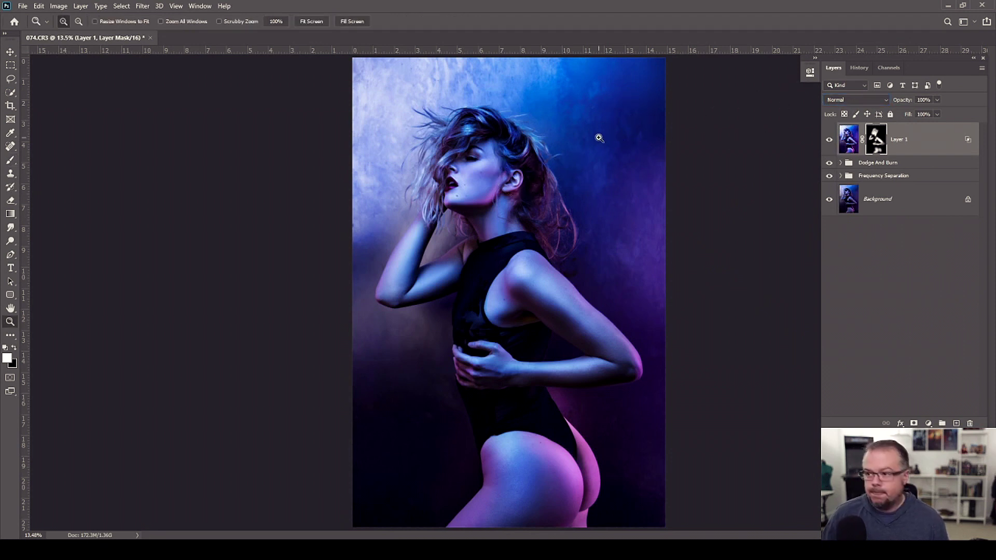
pyautogui.click(525, 157)
pyautogui.click(524, 158)
pyautogui.click(523, 159)
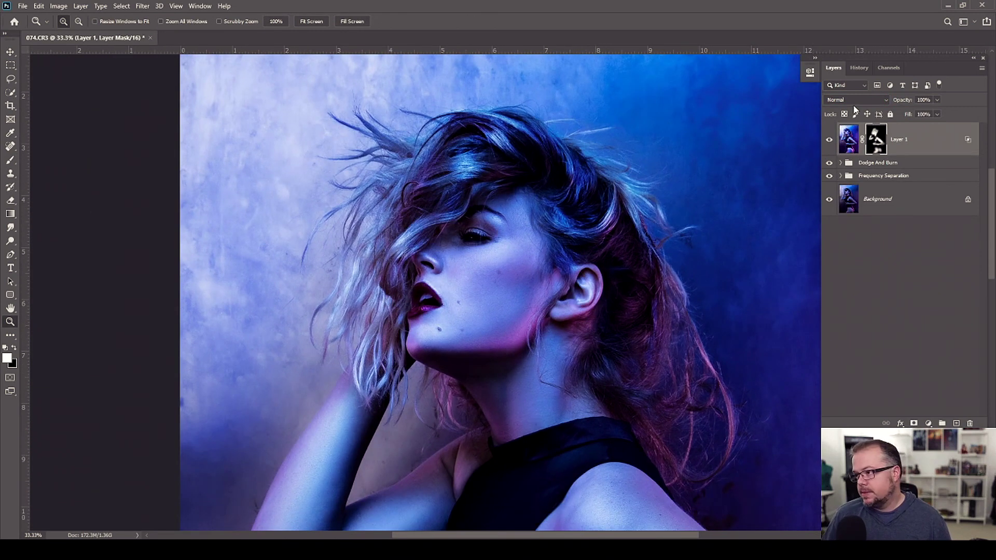
pyautogui.click(857, 101)
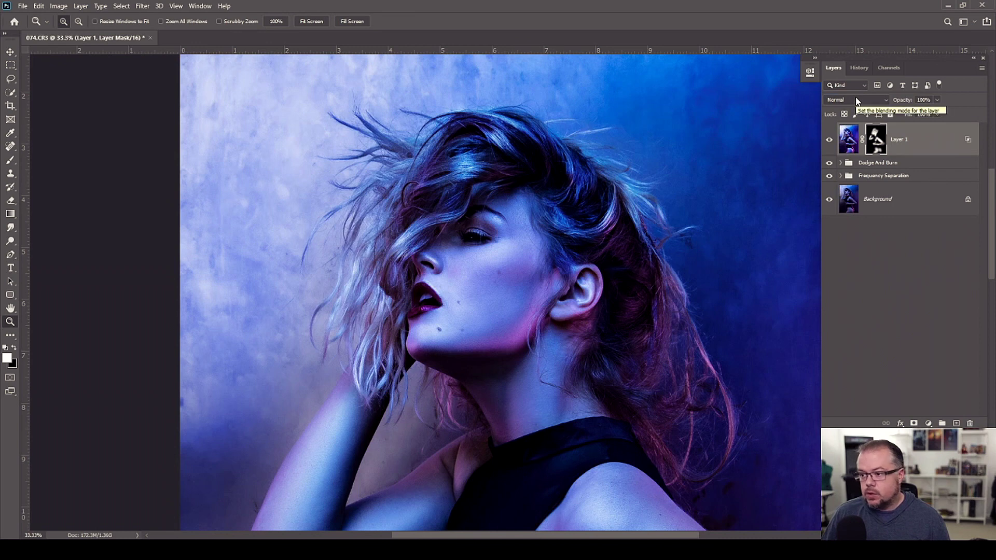
pyautogui.click(848, 241)
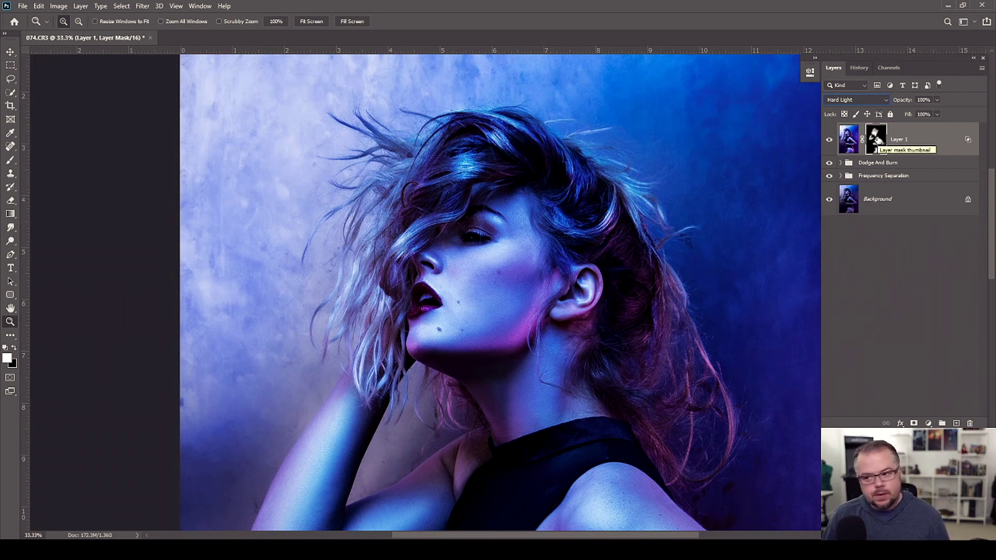
pyautogui.click(856, 99)
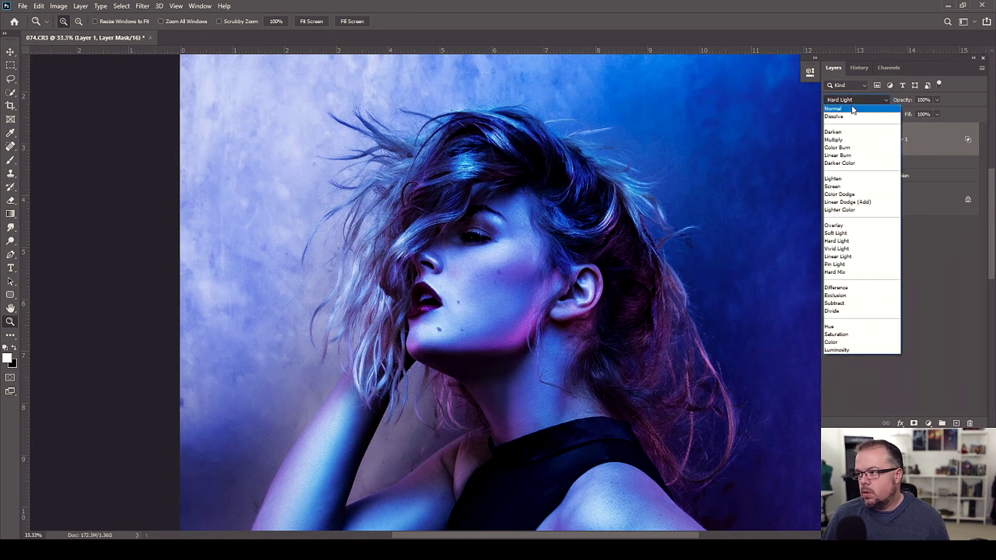
pyautogui.click(850, 108)
# Disable Layer 1's mask and set the layer's blend mode to Hard Light, checking the effect on the whole image.
pyautogui.keyDown('shift'); pyautogui.click(876, 143); pyautogui.keyUp('shift')
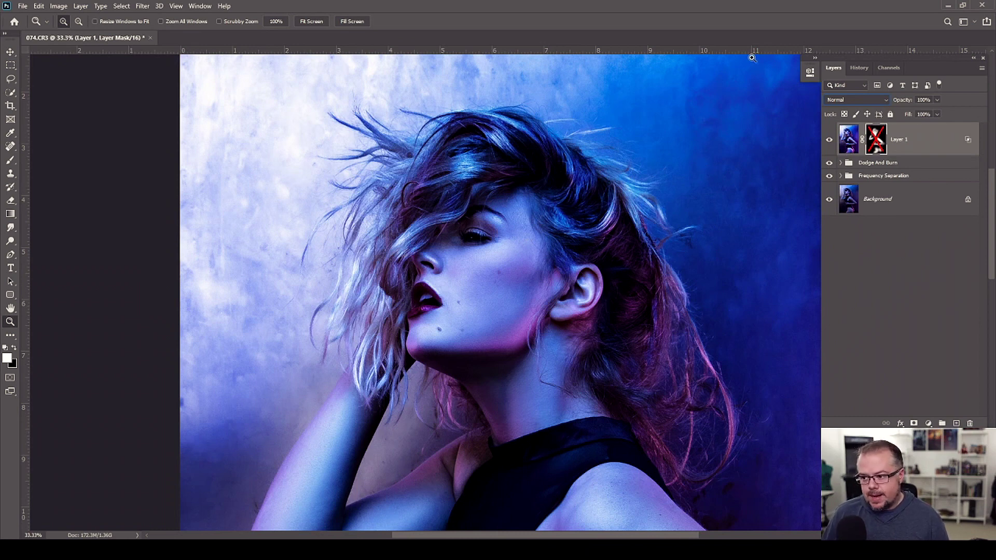
pyautogui.click(856, 100)
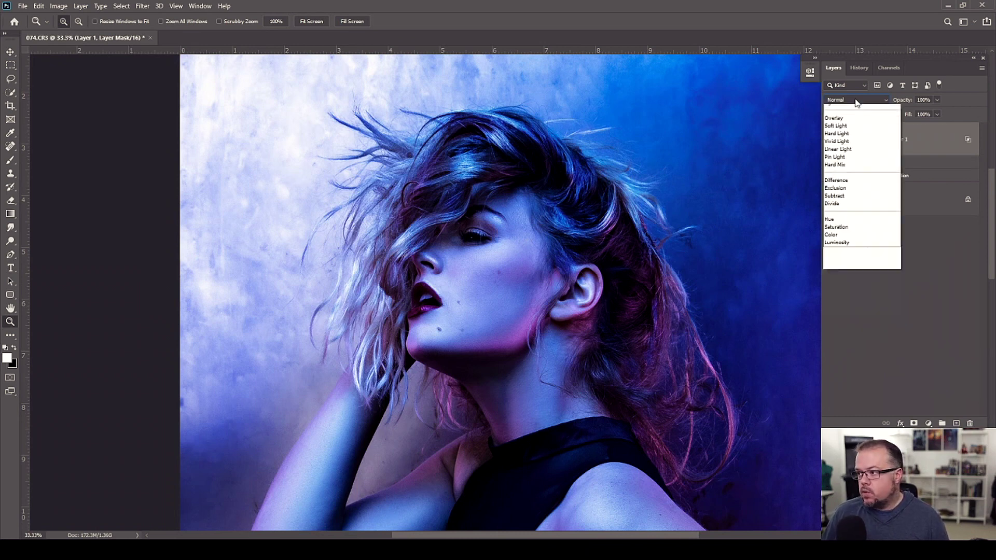
pyautogui.click(837, 242)
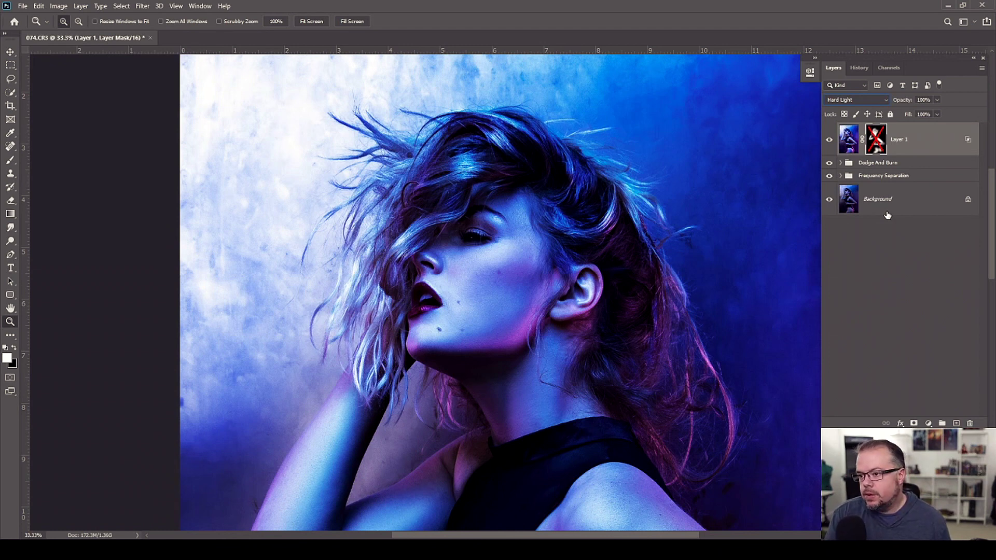
pyautogui.hotkey('ctrl', '0')
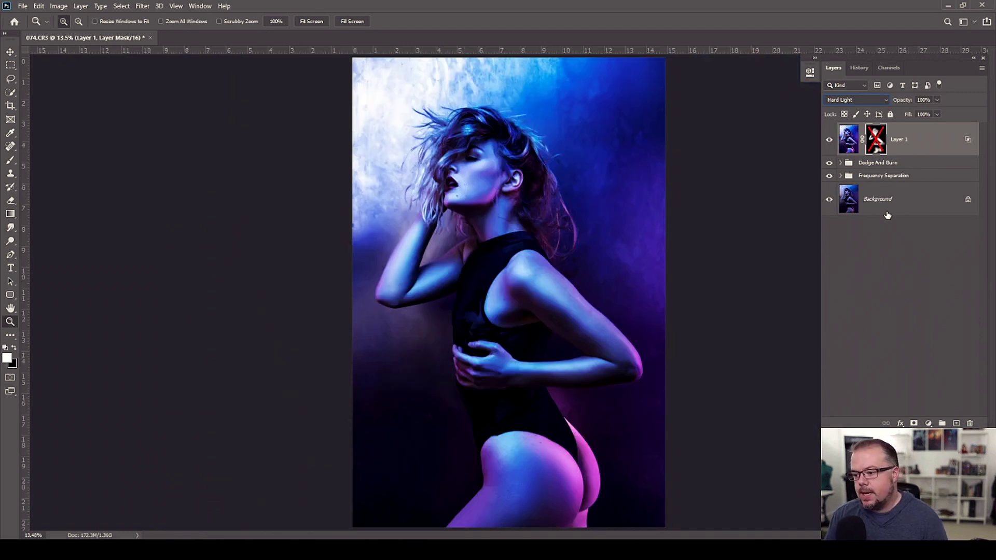